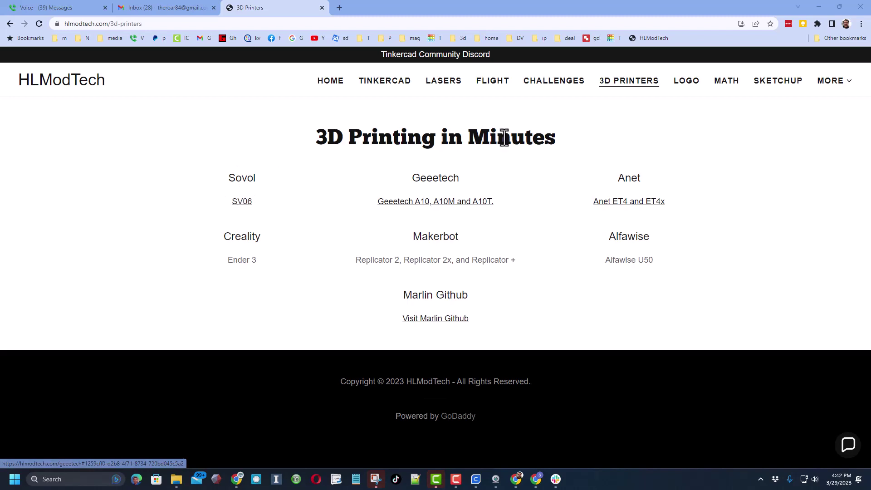
Step: Open xyzCalibration_cube.stl onto the Sovol SV06 plate, an estimated 20-minute print
{"action": "left_click", "coordinate": [242, 203]}
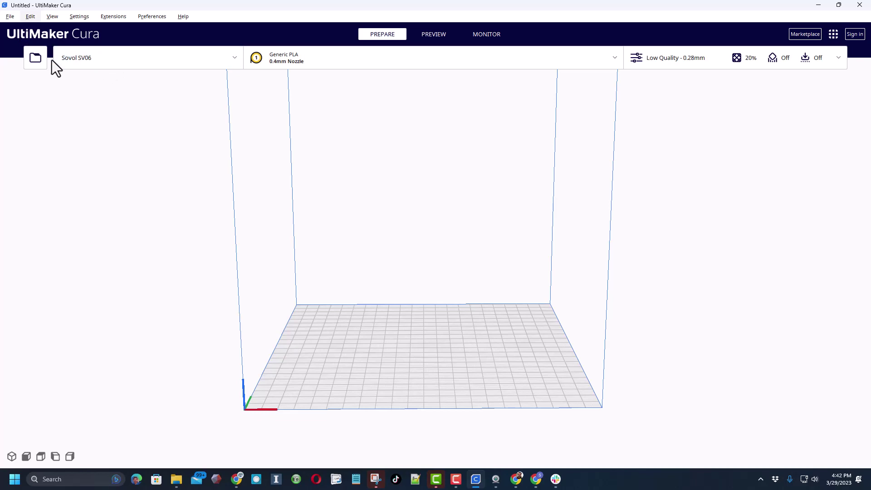
{"action": "left_click", "coordinate": [37, 59]}
{"action": "type", "text": "x"}
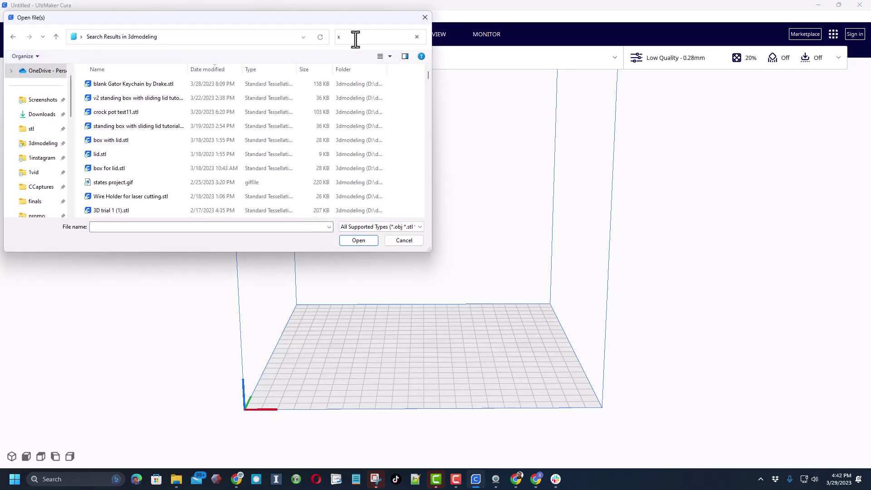
{"action": "type", "text": "yz"}
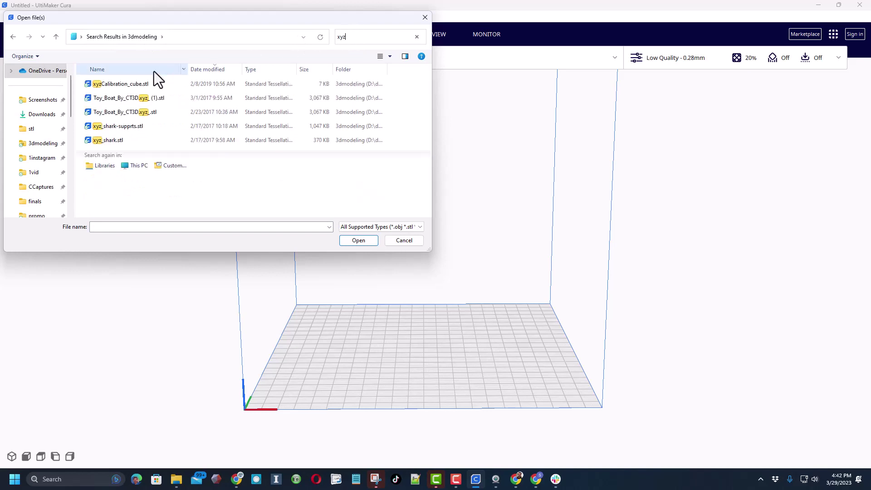
{"action": "left_click", "coordinate": [144, 80]}
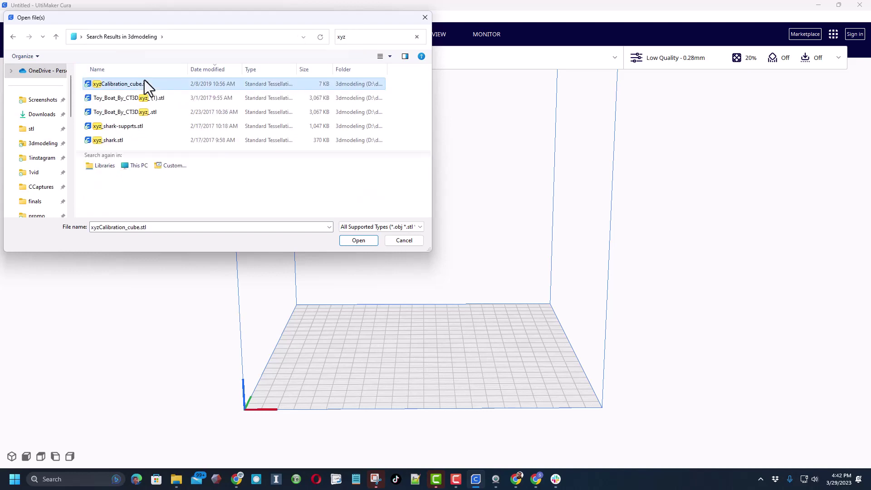
{"action": "left_click", "coordinate": [351, 242]}
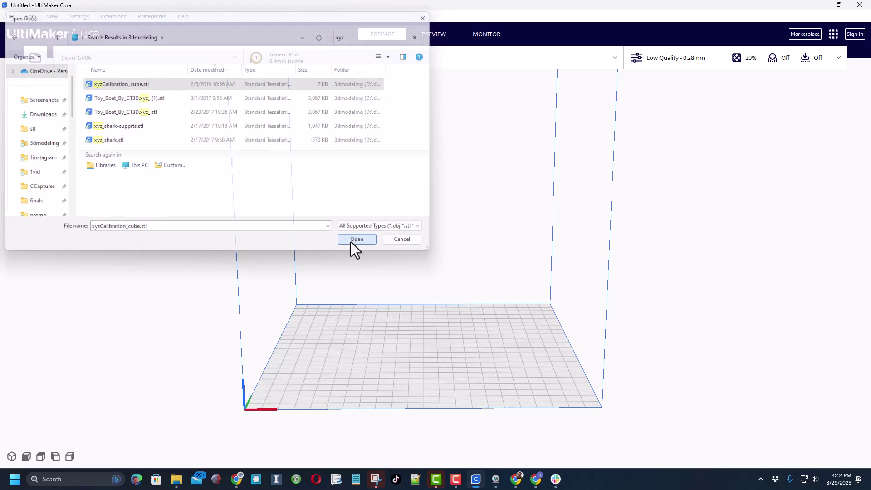
Step: Check the custom settings (0.28 mm layers, 20% infill, 200° nozzle) and support visibility
{"action": "mouse_move", "coordinate": [447, 374]}
{"action": "right_mouse_down"}
{"action": "mouse_move", "coordinate": [429, 398]}
{"action": "mouse_move", "coordinate": [383, 388]}
{"action": "mouse_move", "coordinate": [492, 393]}
{"action": "mouse_move", "coordinate": [486, 401]}
{"action": "right_mouse_up"}
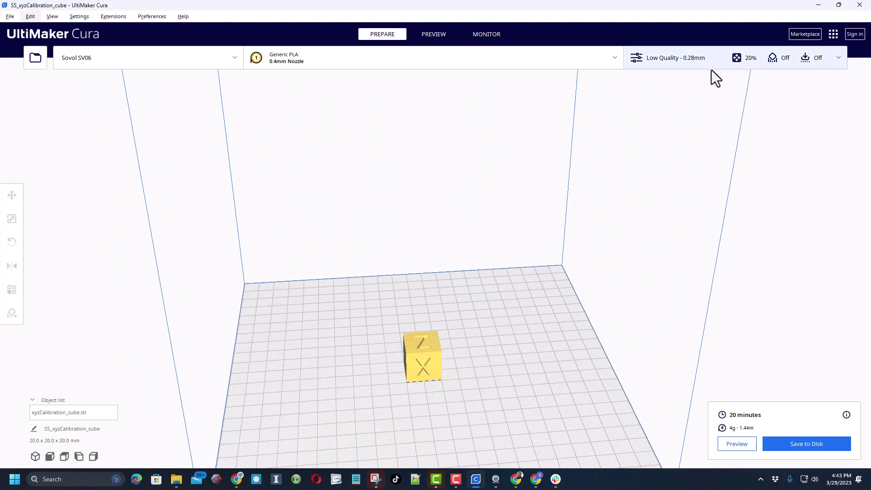
{"action": "left_click", "coordinate": [705, 57]}
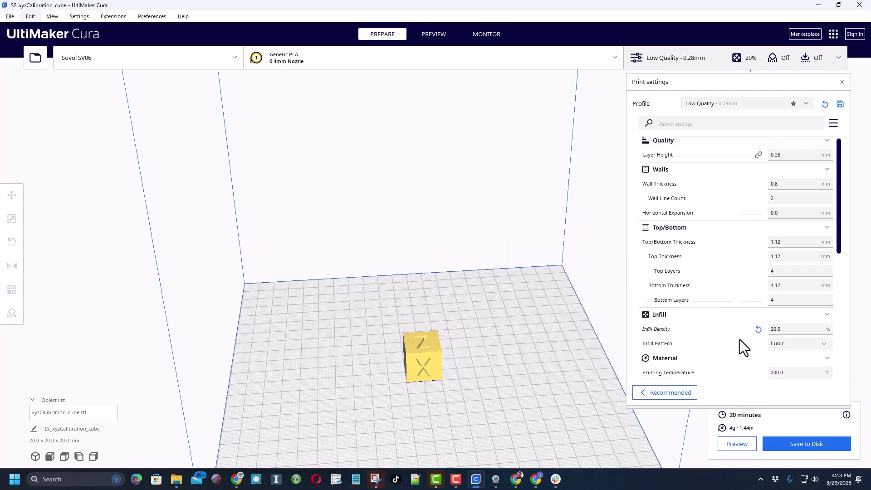
{"action": "scroll", "coordinate": [740, 340], "scroll_direction": "down", "scroll_amount": 2}
{"action": "scroll", "coordinate": [737, 339], "scroll_direction": "down", "scroll_amount": 3}
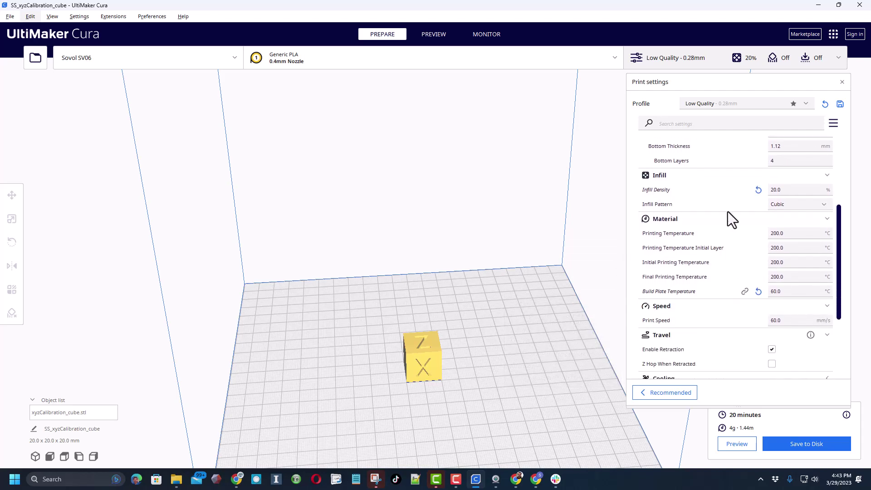
{"action": "scroll", "coordinate": [740, 278], "scroll_direction": "down", "scroll_amount": 2}
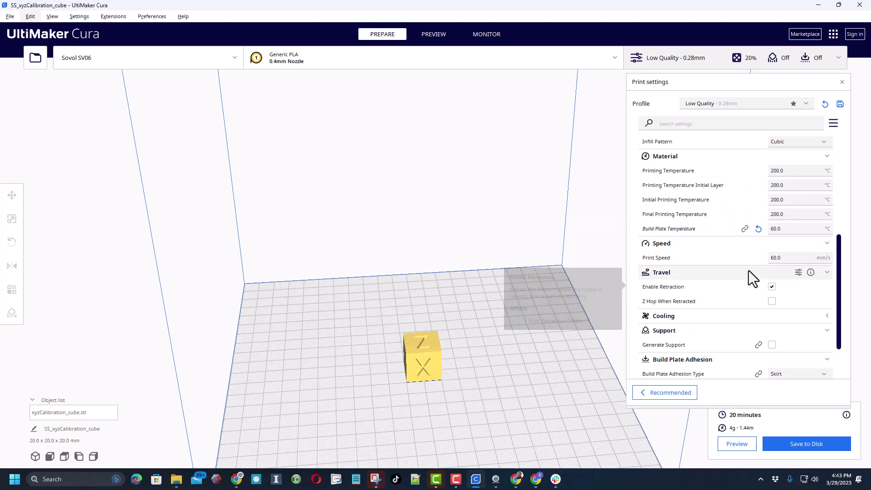
{"action": "scroll", "coordinate": [748, 280], "scroll_direction": "down", "scroll_amount": 1}
{"action": "scroll", "coordinate": [748, 279], "scroll_direction": "down", "scroll_amount": 1}
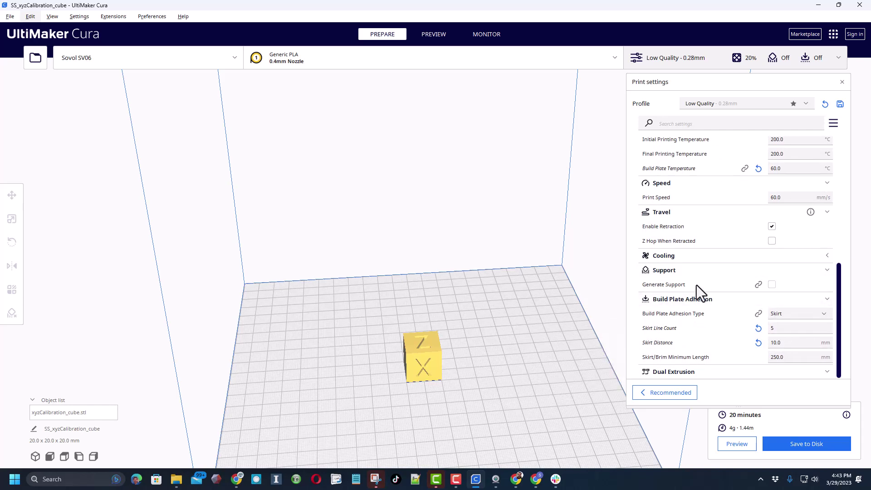
{"action": "left_click", "coordinate": [814, 273]}
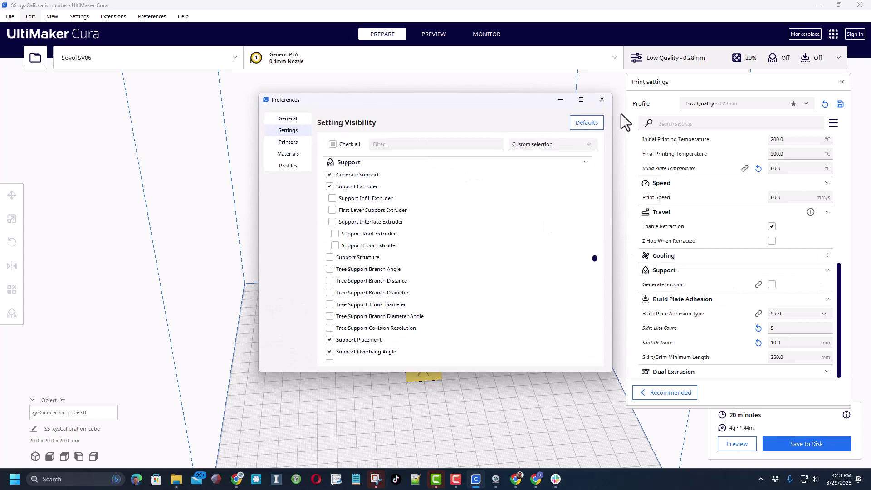
{"action": "left_click", "coordinate": [601, 102]}
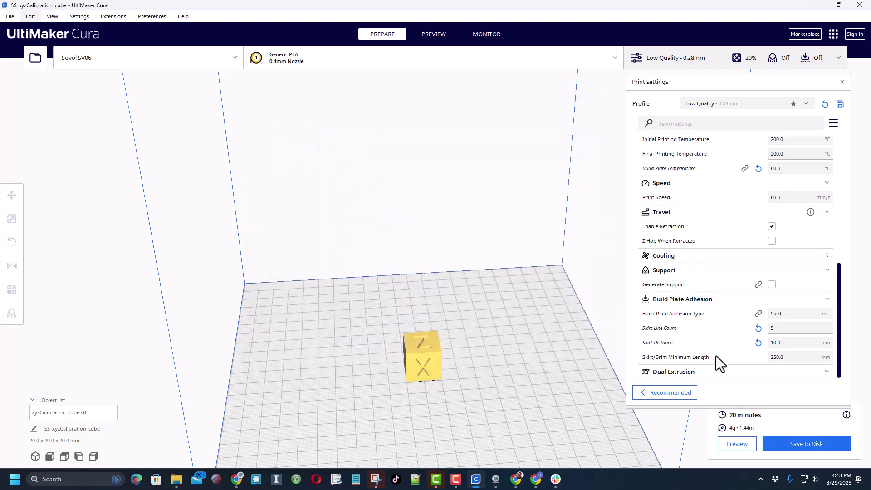
Step: Save the cube G-code to the USB drive, overwriting the existing file
{"action": "left_click", "coordinate": [794, 445]}
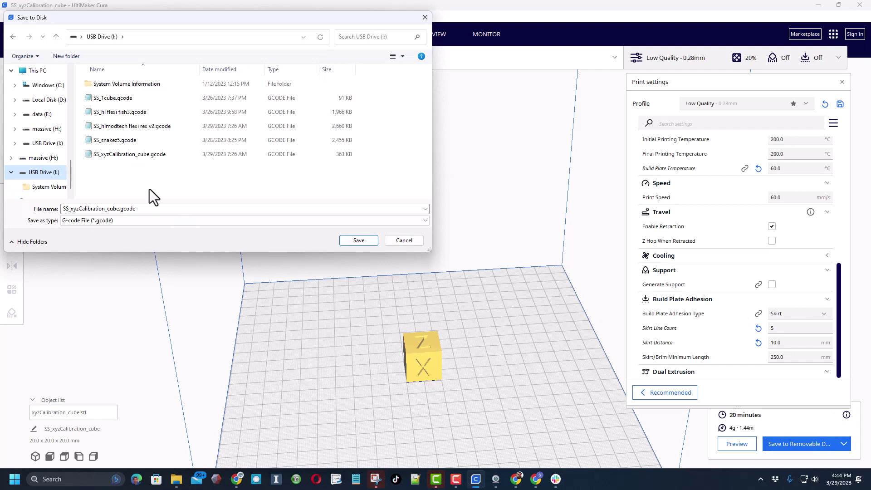
{"action": "left_click", "coordinate": [347, 242]}
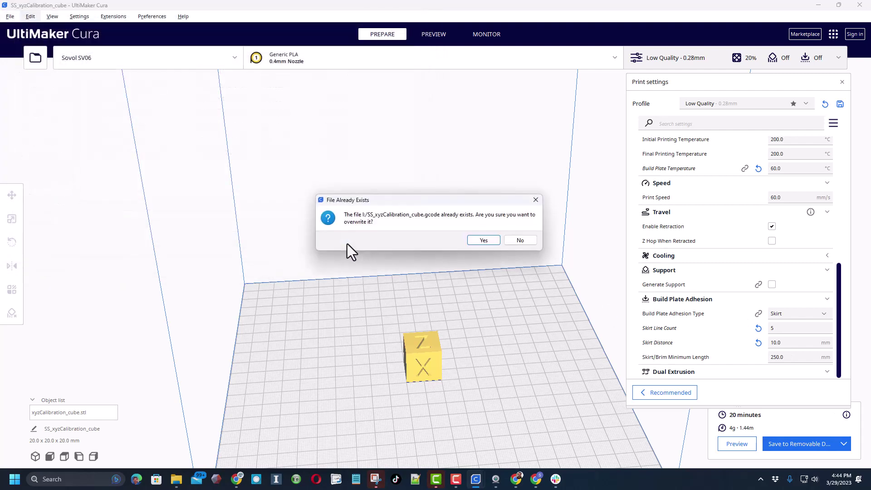
{"action": "left_click", "coordinate": [486, 240]}
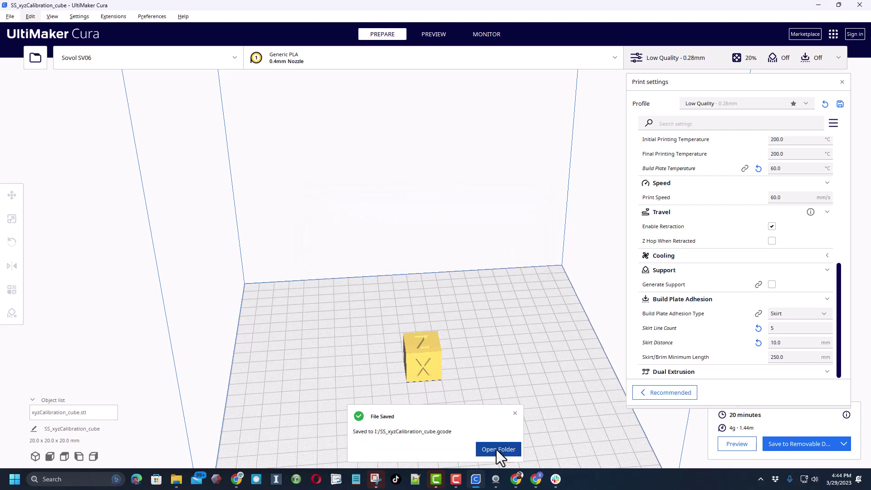
Step: Safely eject the USB drive from the system tray
{"action": "left_click", "coordinate": [760, 479]}
{"action": "left_click", "coordinate": [762, 437]}
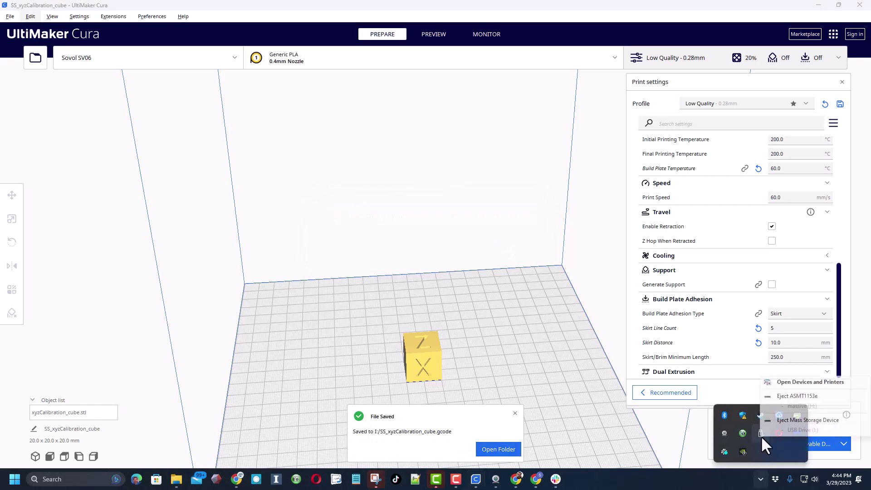
{"action": "left_click", "coordinate": [776, 419]}
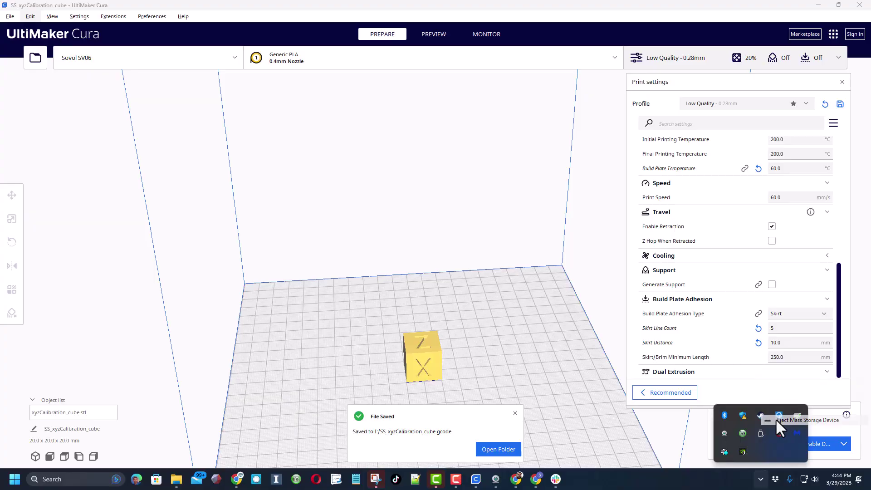